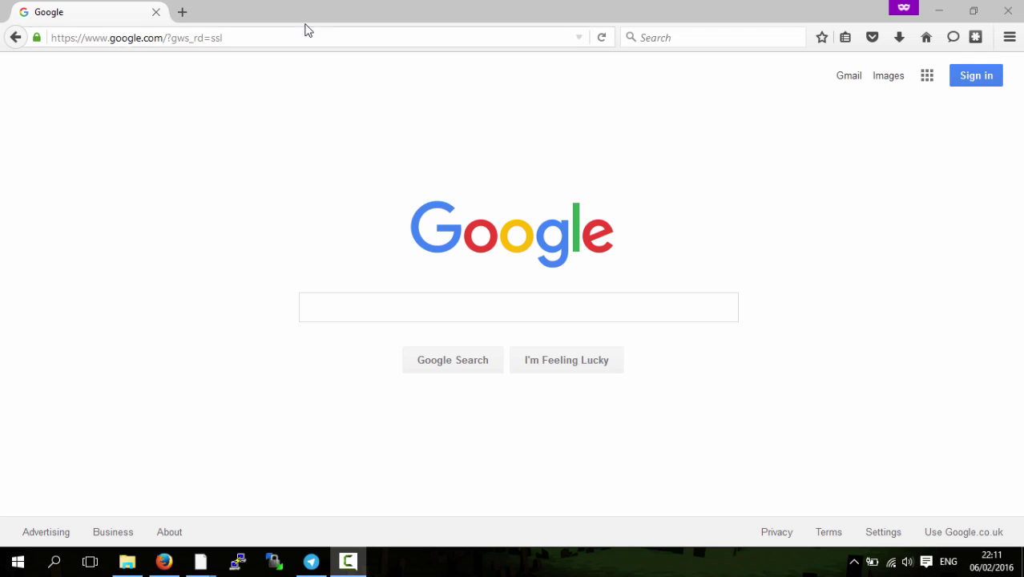
# Load zeronet.io in a new Firefox tab
pyautogui.click(184, 14)
pyautogui.write('z')
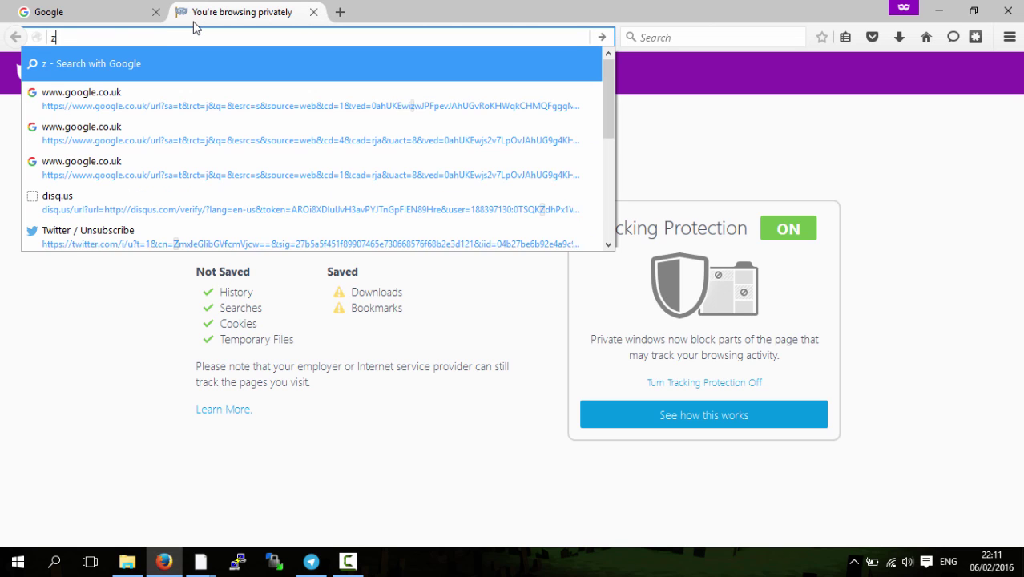
pyautogui.write('eronet.')
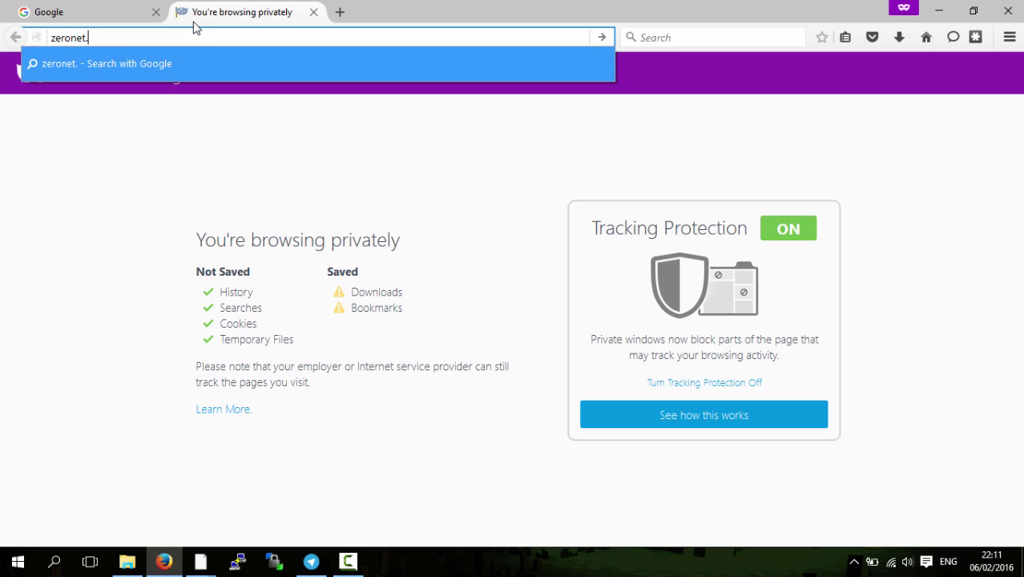
pyautogui.write('io')
pyautogui.press('Return')
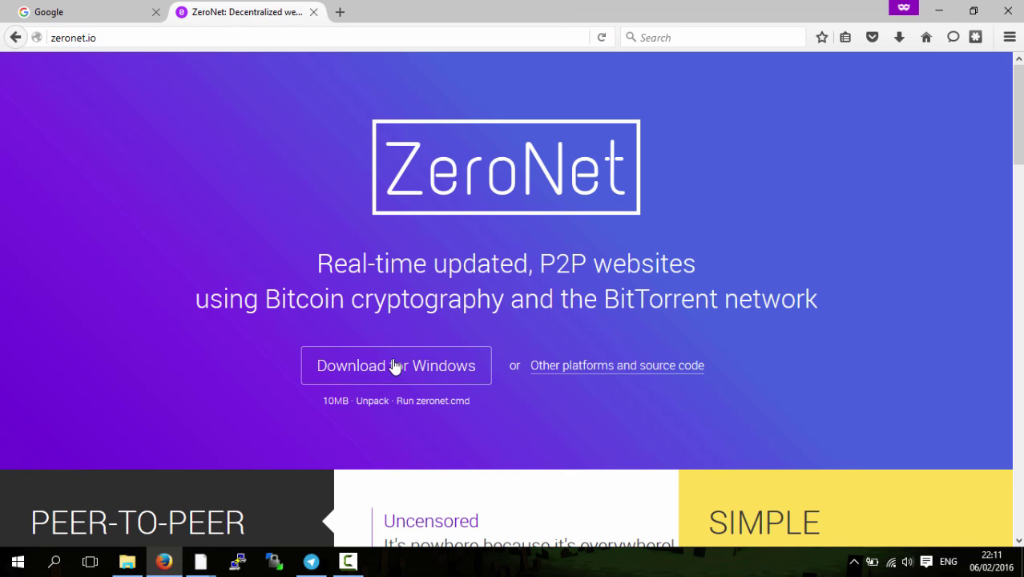
# Search Google for 'zeronet' in the Google tab
pyautogui.click(107, 14)
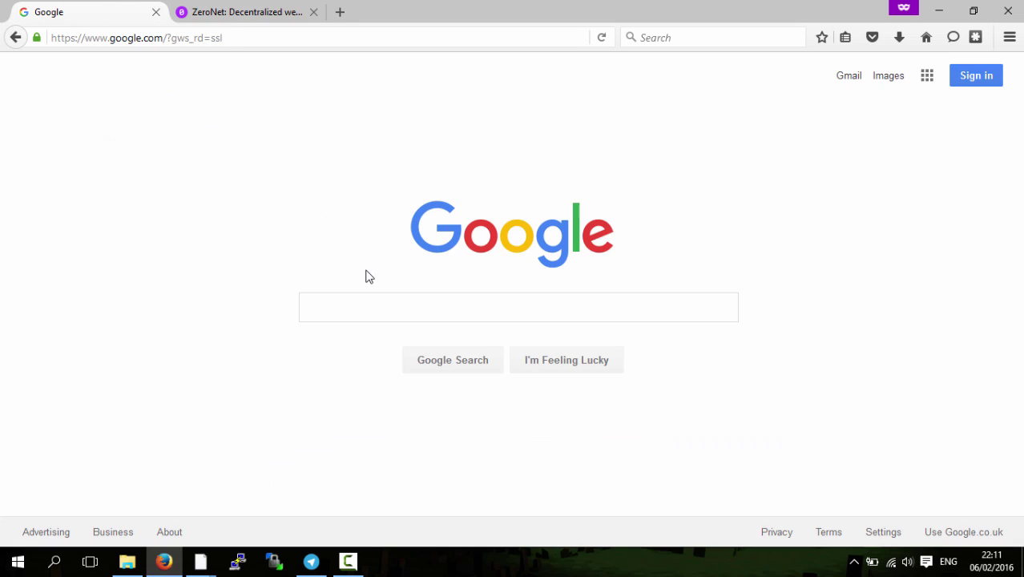
pyautogui.click(382, 320)
pyautogui.write('zeron')
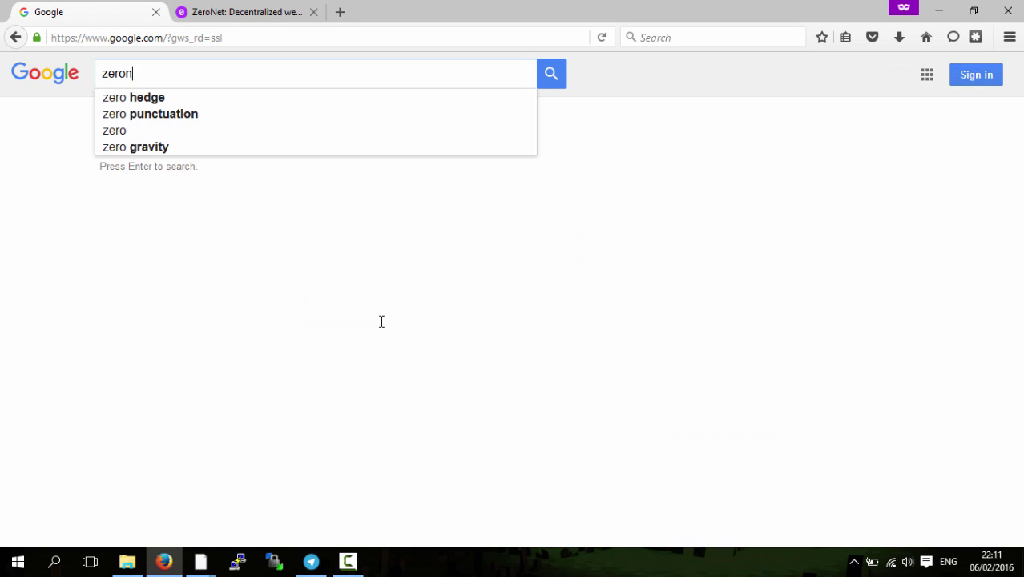
pyautogui.write('et')
pyautogui.press('Return')
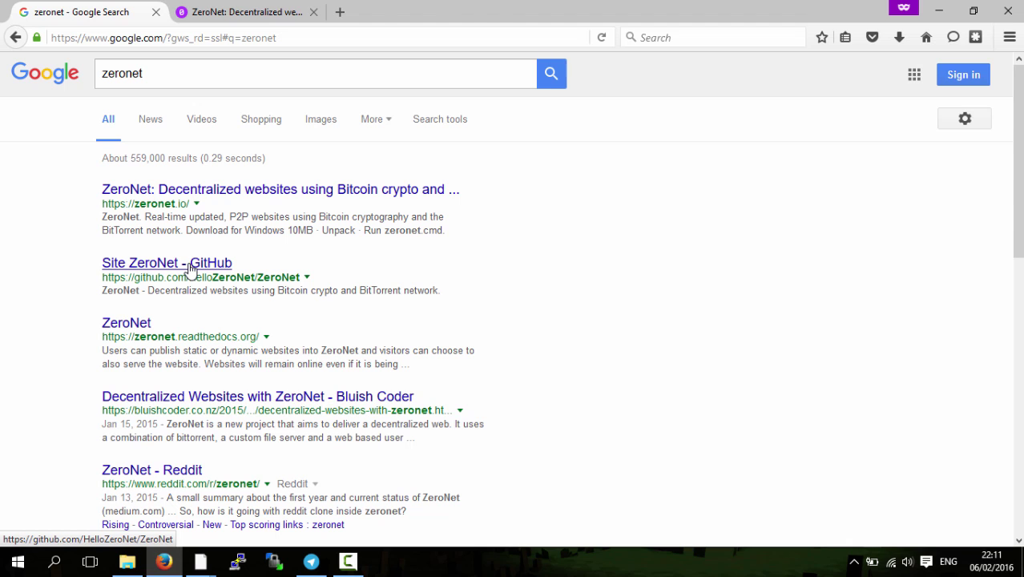
# Open the HelloZeroNet/ZeroNet GitHub result in a new tab, browse it, then return to zeronet.io
pyautogui.middleClick(190, 269)
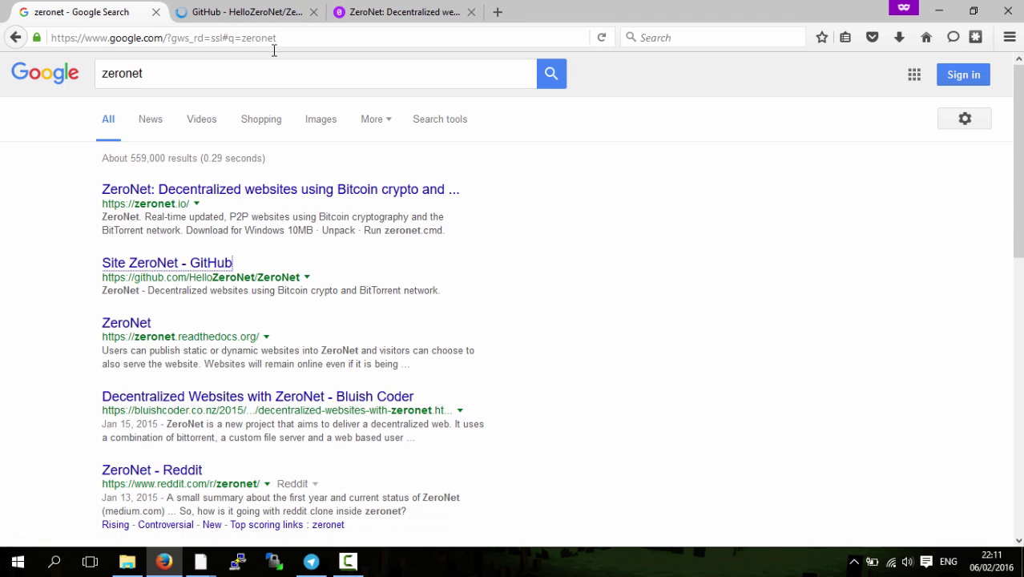
pyautogui.click(229, 12)
pyautogui.scroll(-1, 307, 360)
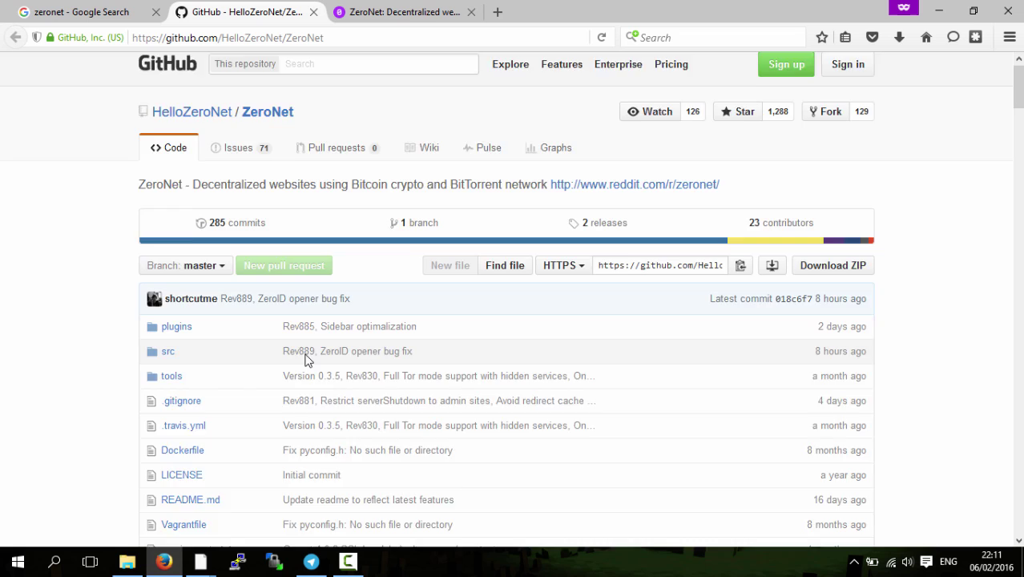
pyautogui.scroll(-3, 304, 360)
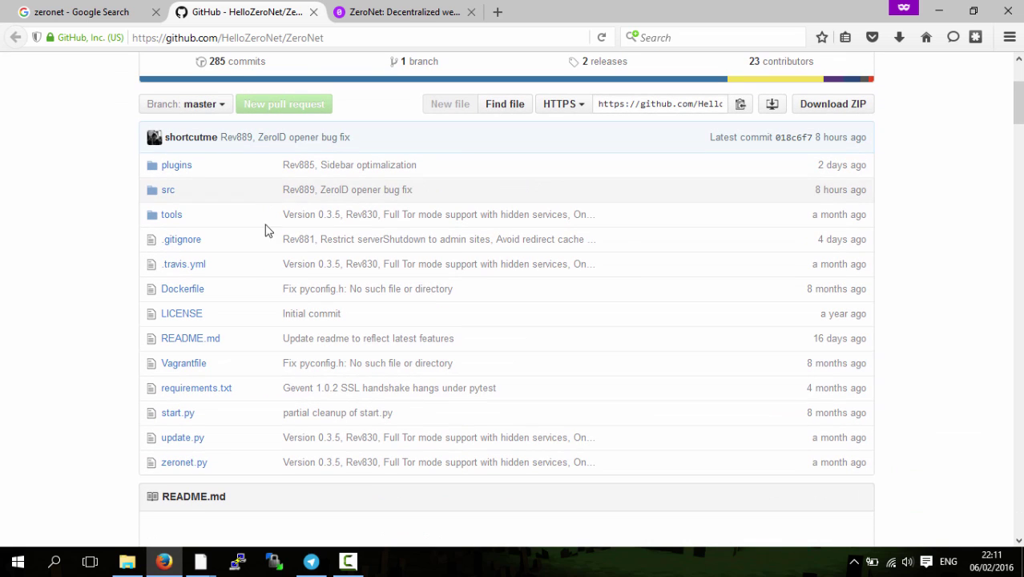
pyautogui.scroll(-2, 290, 366)
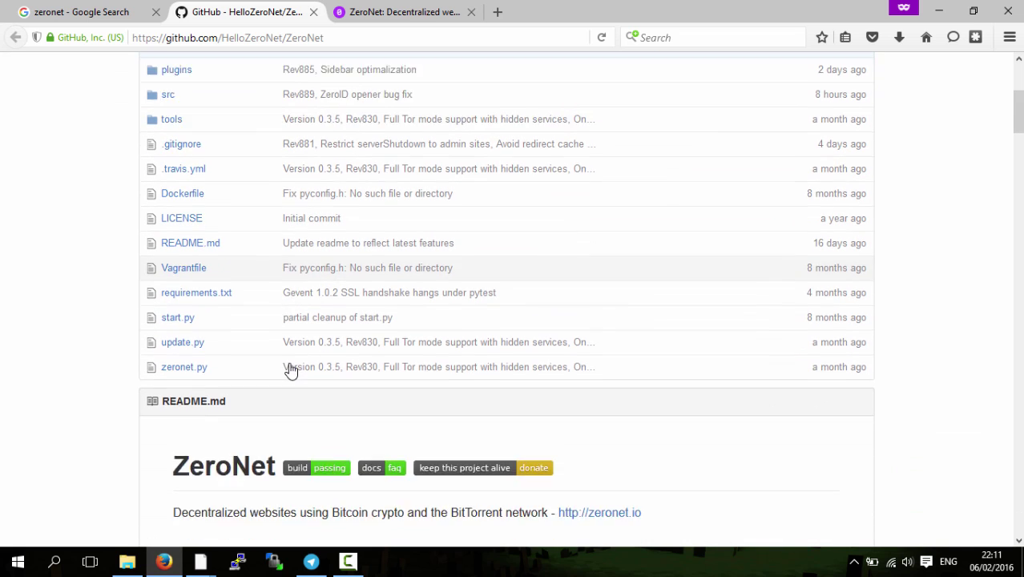
pyautogui.scroll(-3, 290, 412)
pyautogui.scroll(3, 286, 361)
pyautogui.scroll(5, 286, 361)
pyautogui.click(370, 13)
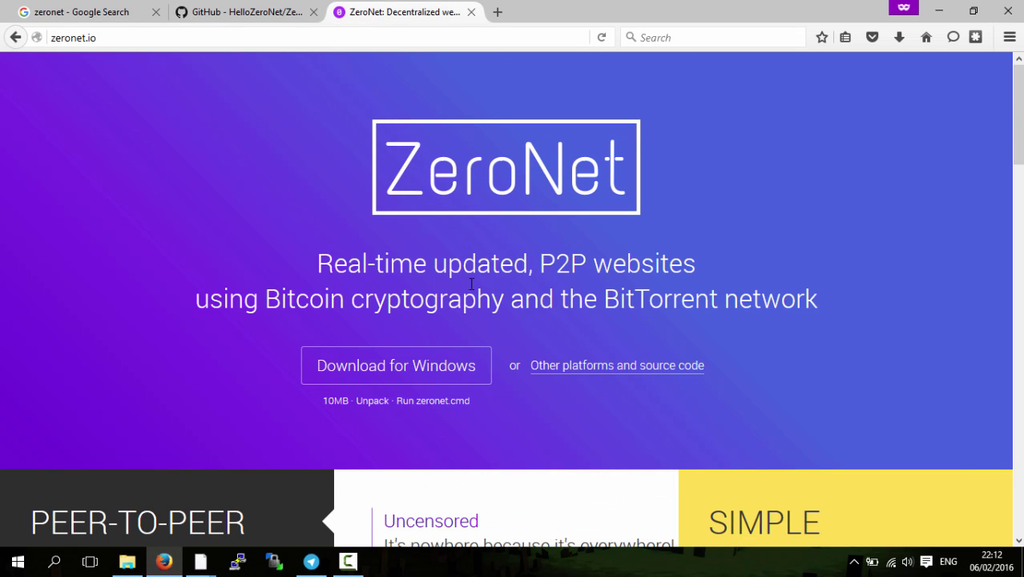
# Save the Windows ZeroBundle-v0.1.1(1).zip download and open its Downloads folder
pyautogui.click(394, 379)
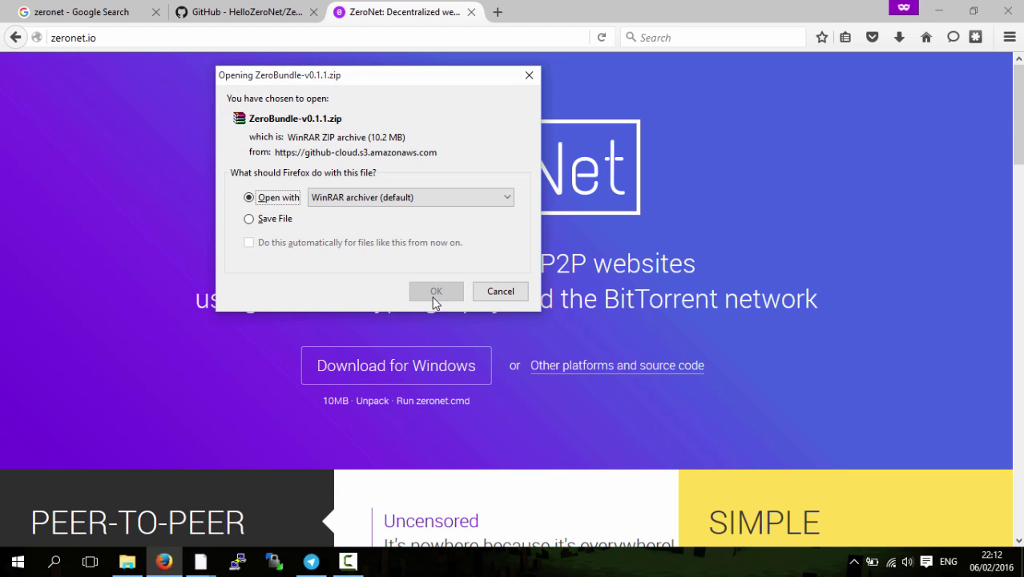
pyautogui.click(273, 220)
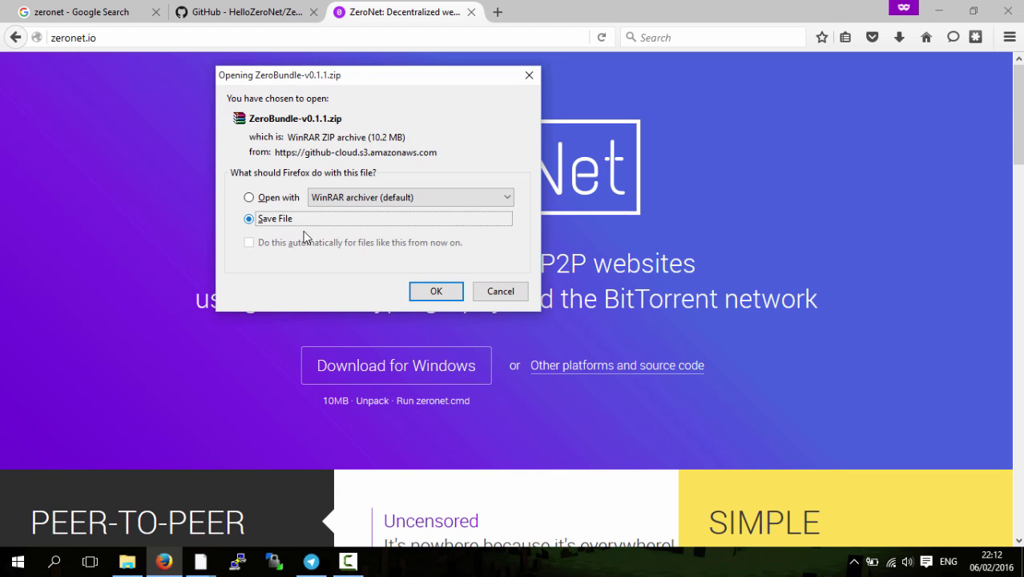
pyautogui.click(433, 291)
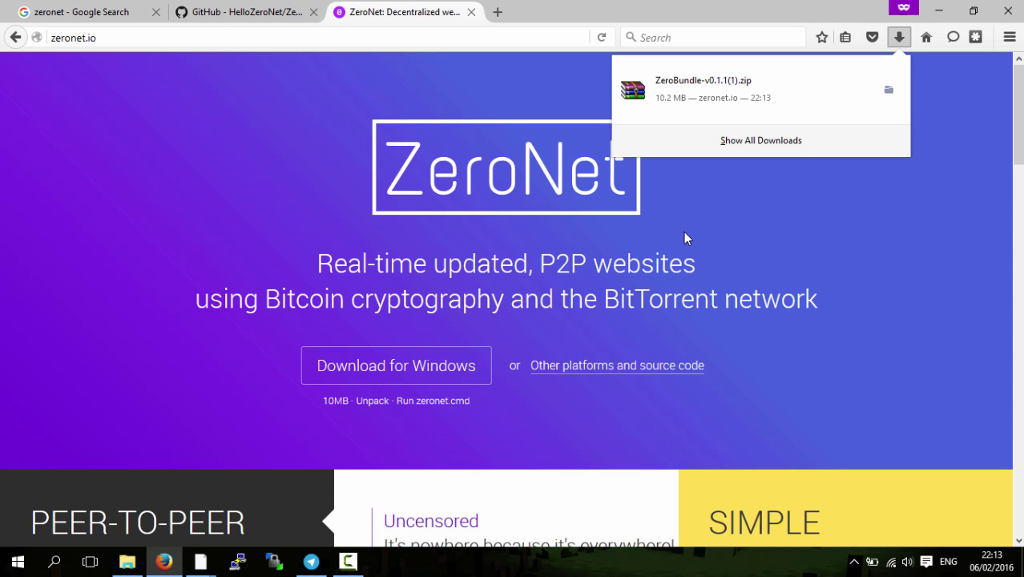
pyautogui.click(888, 91)
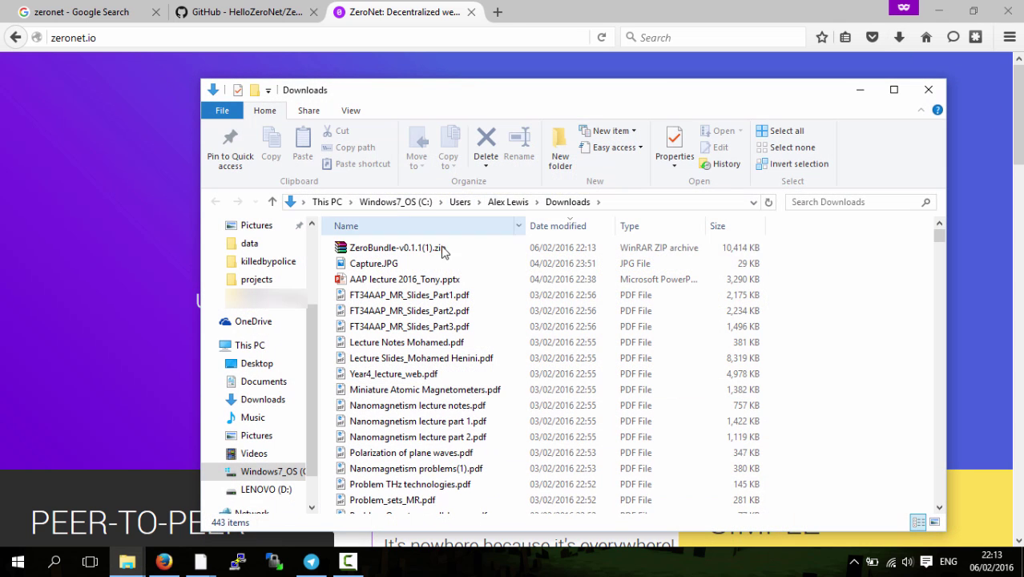
# Extract the ZeroBundle zip with WinRAR into a new folder in Downloads
pyautogui.rightClick(409, 248)
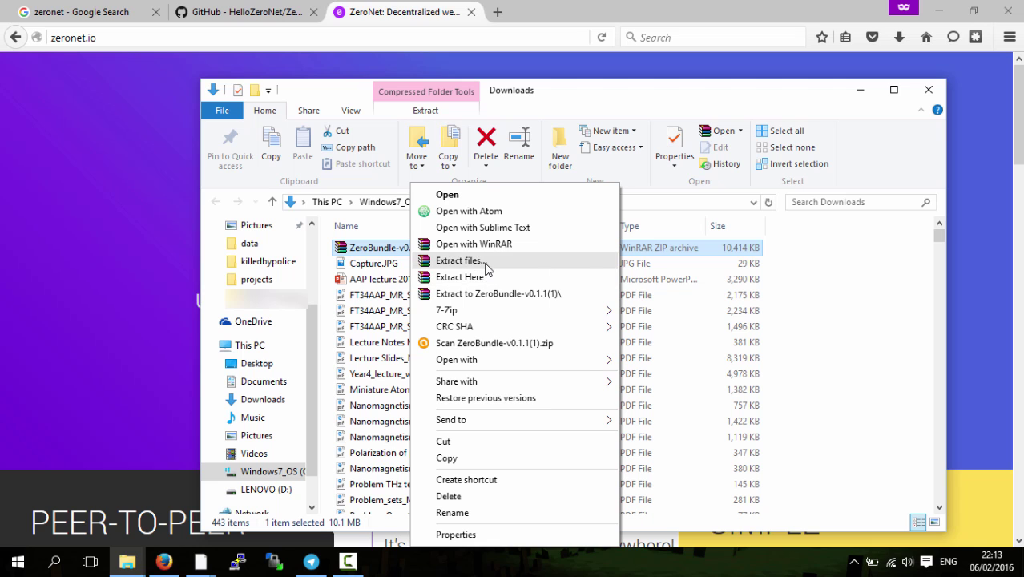
pyautogui.click(487, 265)
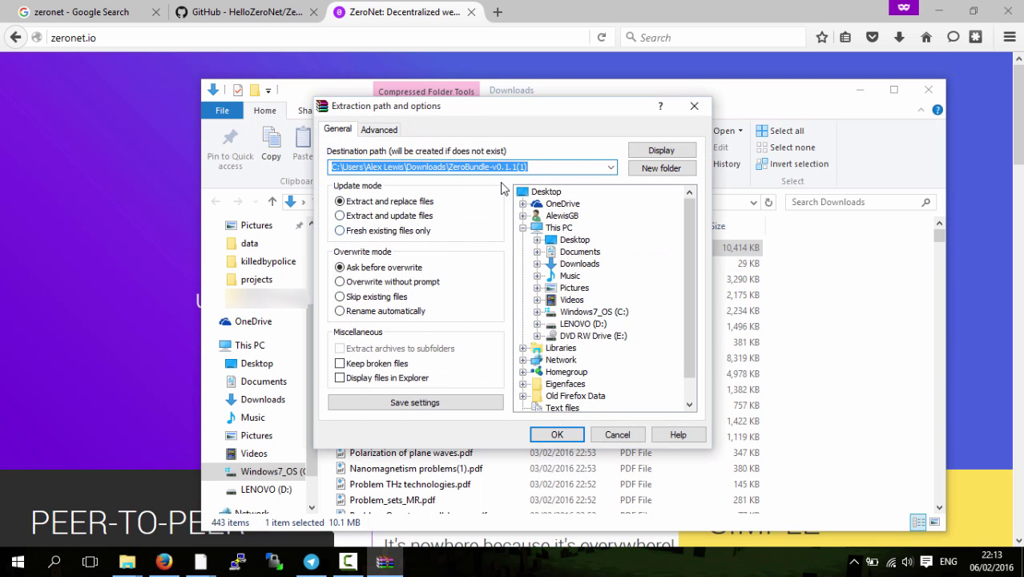
pyautogui.moveTo(529, 166); pyautogui.dragTo(455, 168)
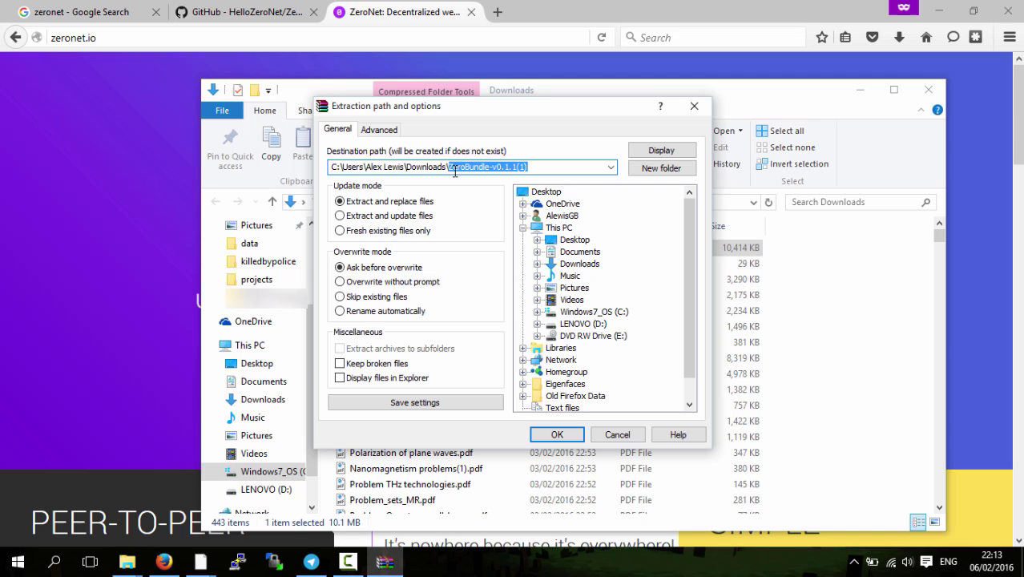
pyautogui.write('toto')
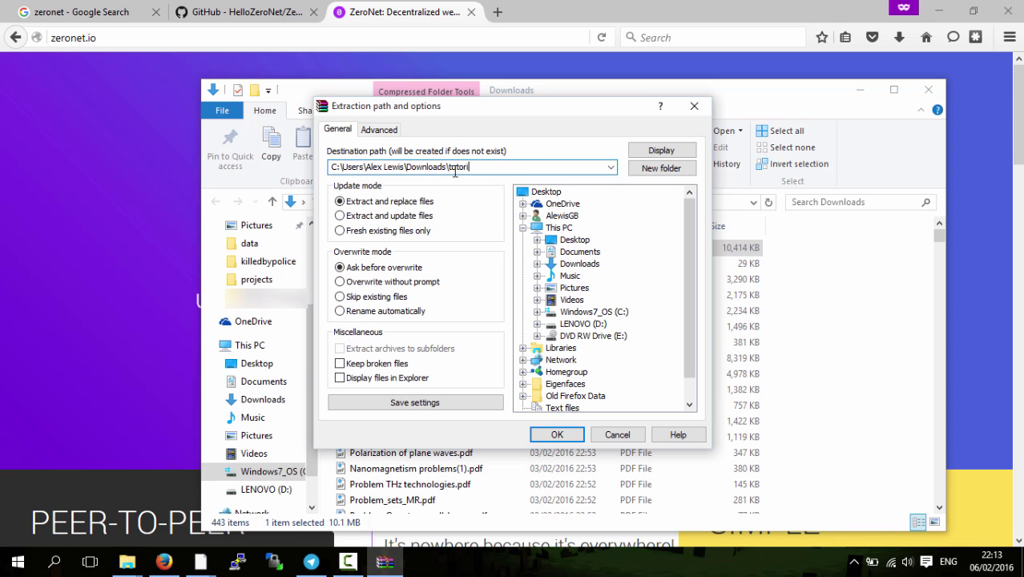
pyautogui.press('Return')
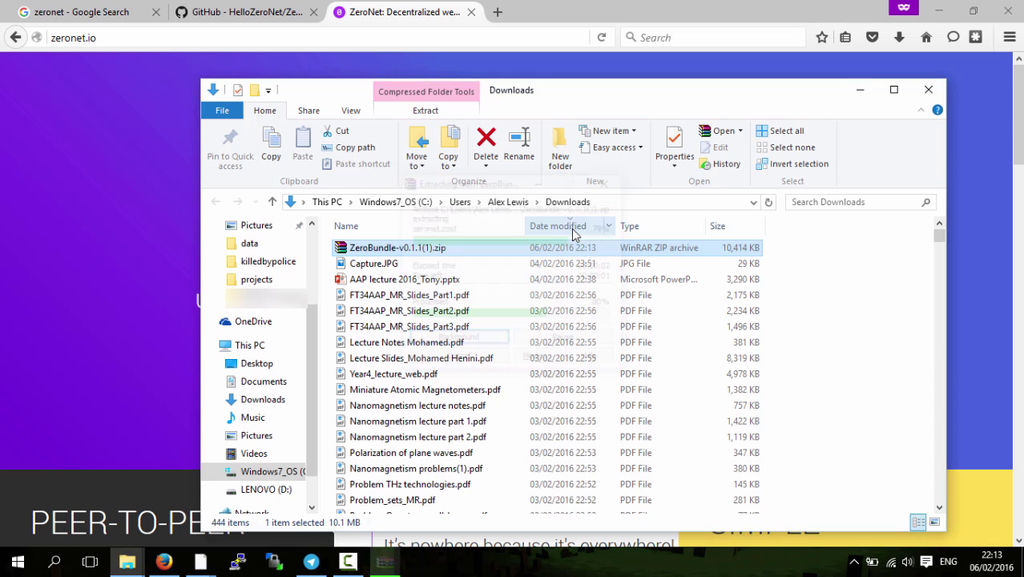
# Open the new tutorial folder from the Downloads list
pyautogui.click(440, 285)
pyautogui.press('Down')
pyautogui.press('Down')
pyautogui.press('Down')
pyautogui.press('Down')
pyautogui.press('Down')
pyautogui.press('Down')
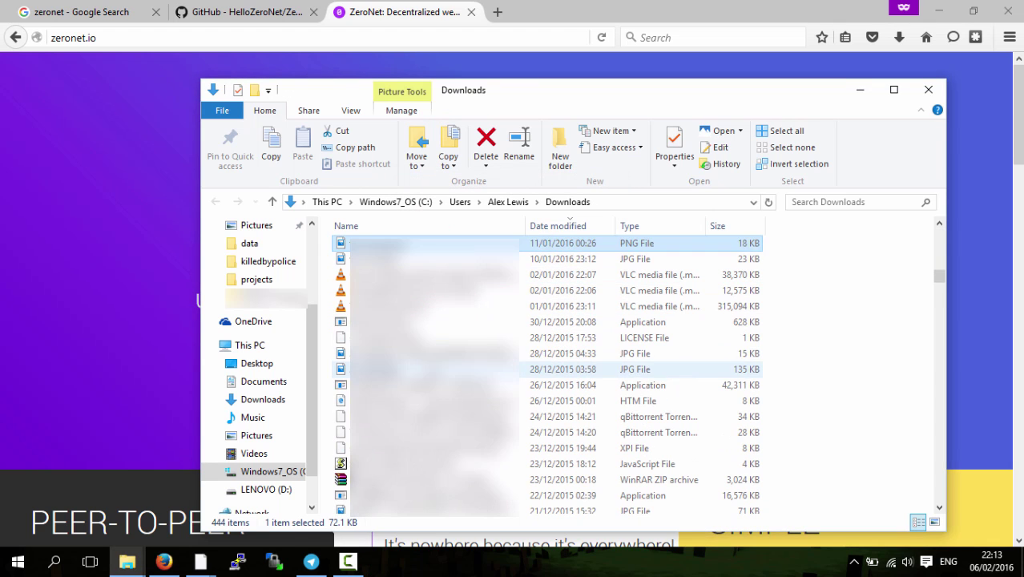
pyautogui.press('Down')
pyautogui.press('Down')
pyautogui.press('Down')
pyautogui.press('Down')
pyautogui.press('Down')
pyautogui.press('Down')
pyautogui.moveTo(940, 305); pyautogui.dragTo(939, 496)
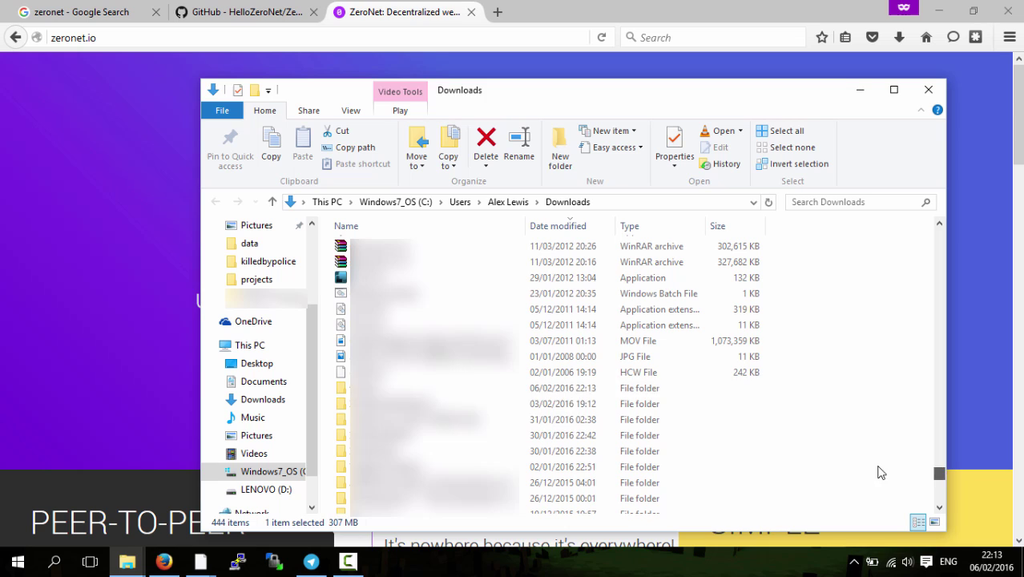
pyautogui.press('Return')
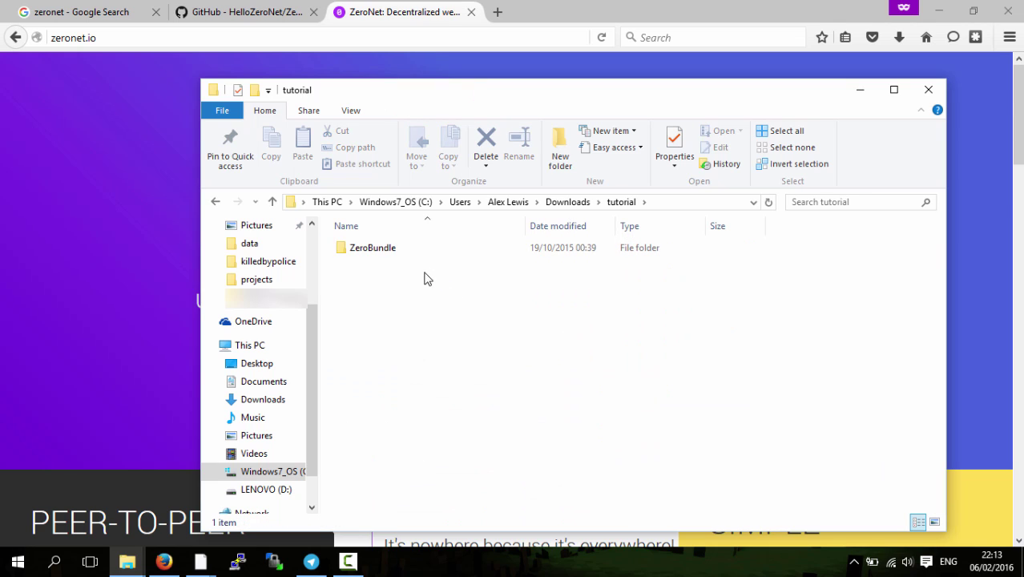
# Run zeronet.cmd from inside the ZeroBundle folder to start ZeroNet
pyautogui.doubleClick(365, 250)
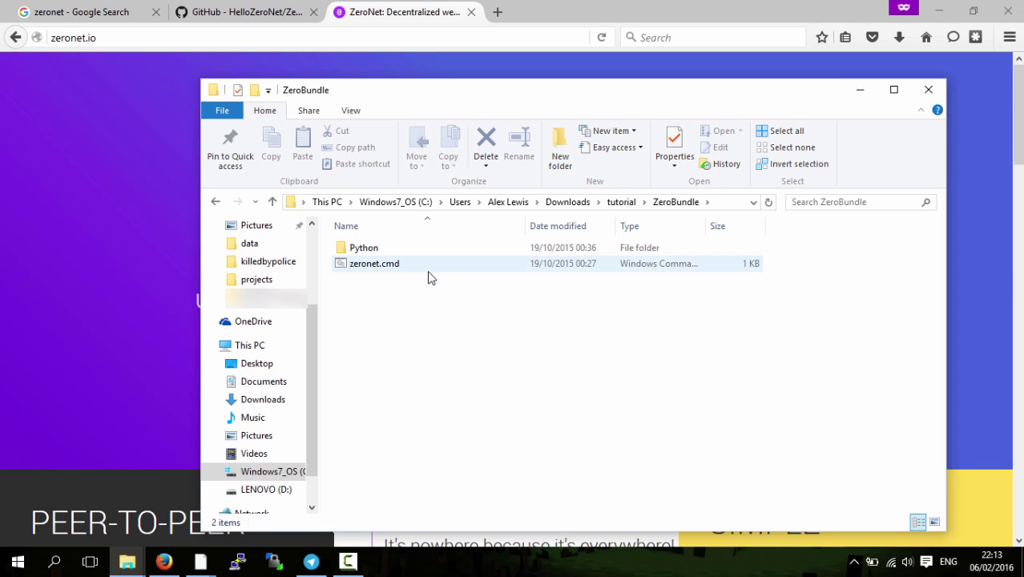
pyautogui.doubleClick(383, 266)
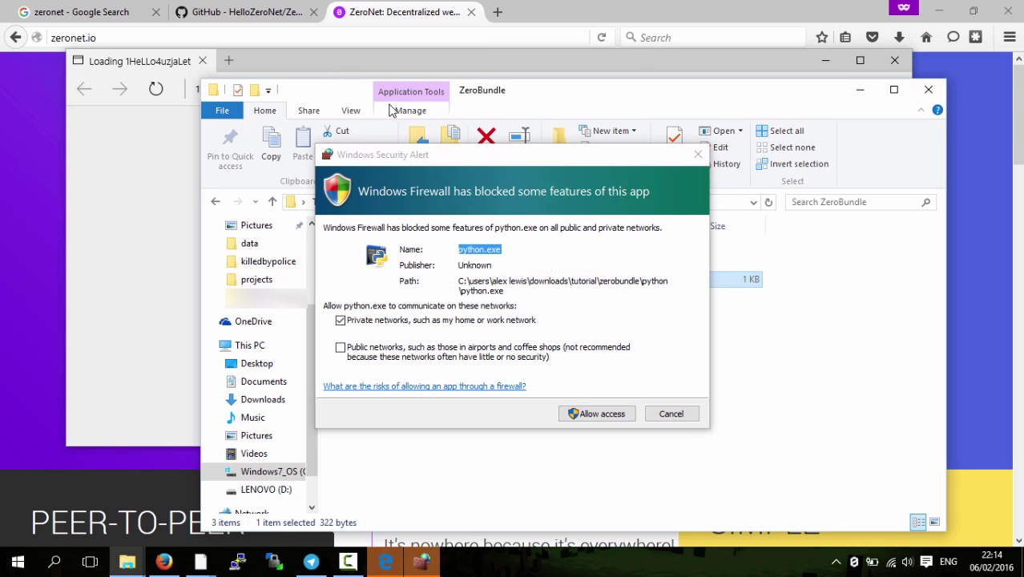
# Allow python.exe on private and public networks, then select Edge's ZeroHello address
pyautogui.click(341, 347)
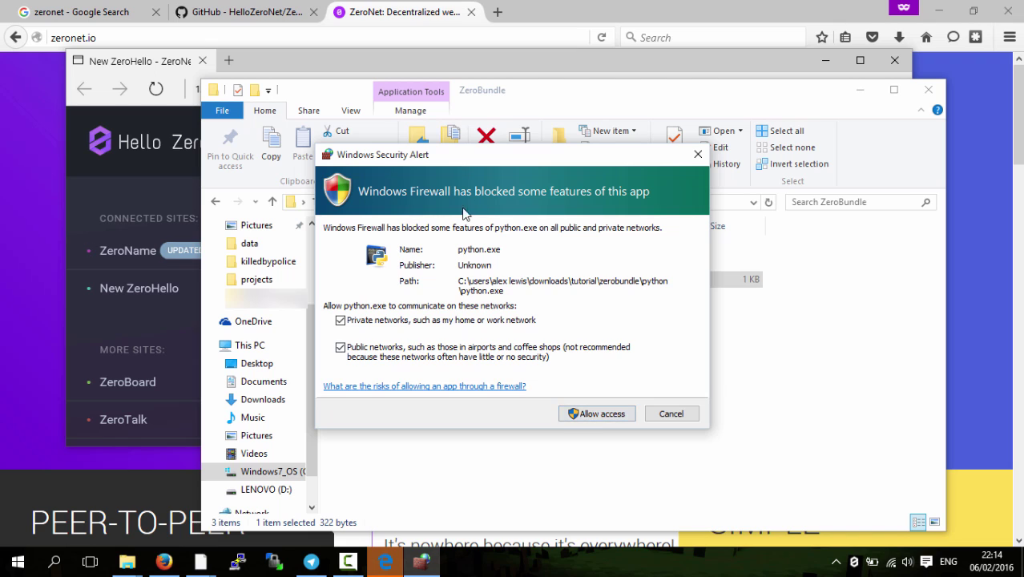
pyautogui.click(596, 415)
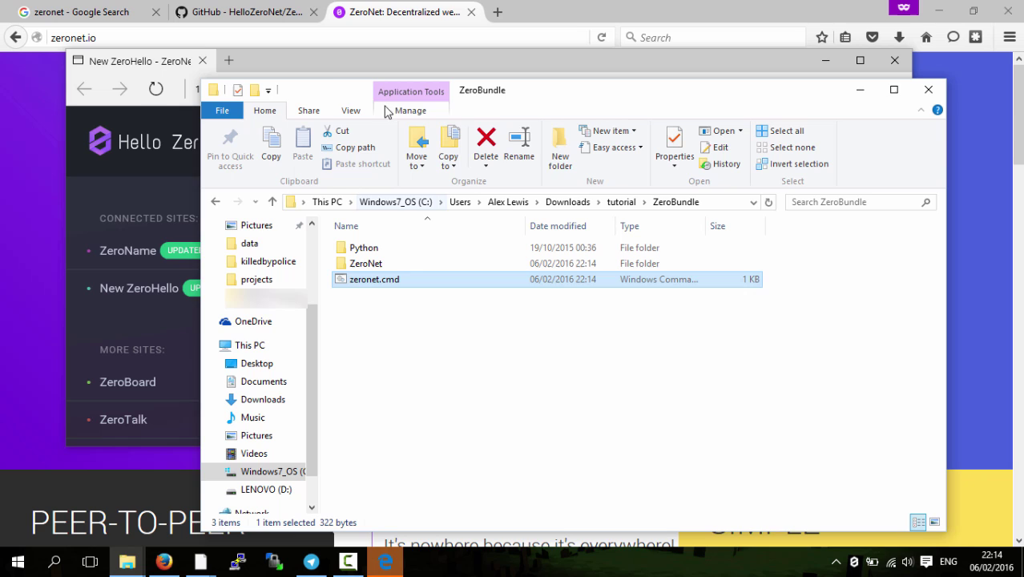
pyautogui.click(323, 68)
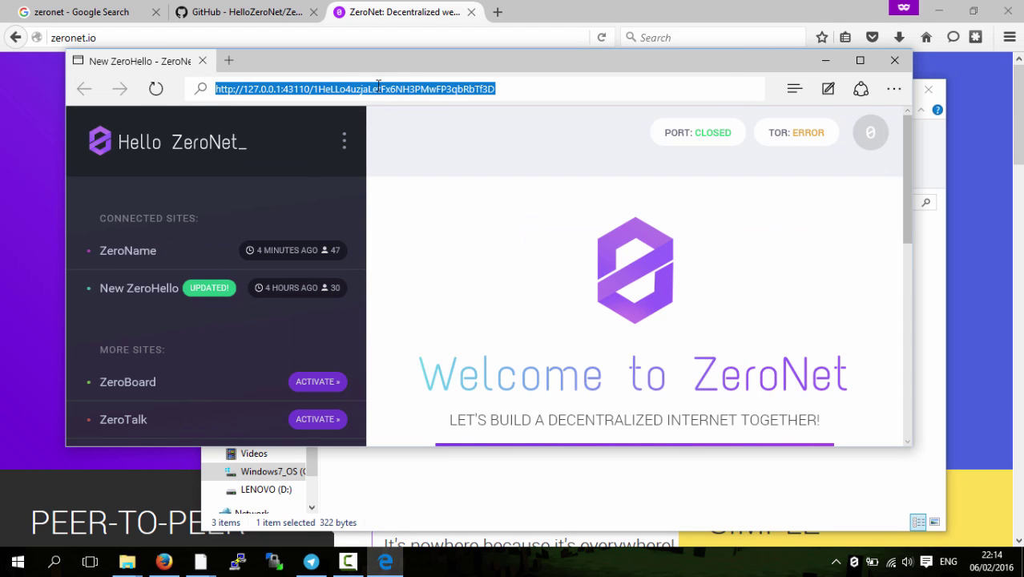
# Paste the ZeroHello address 127.0.0.1:43110 into a new Firefox tab and load it
pyautogui.click(500, 16)
pyautogui.write('http://127.0.0.1:43110/1HeLLo4uzjaLetFx6NH3PMwFP3qbRbTf3D')
pyautogui.press('Return')
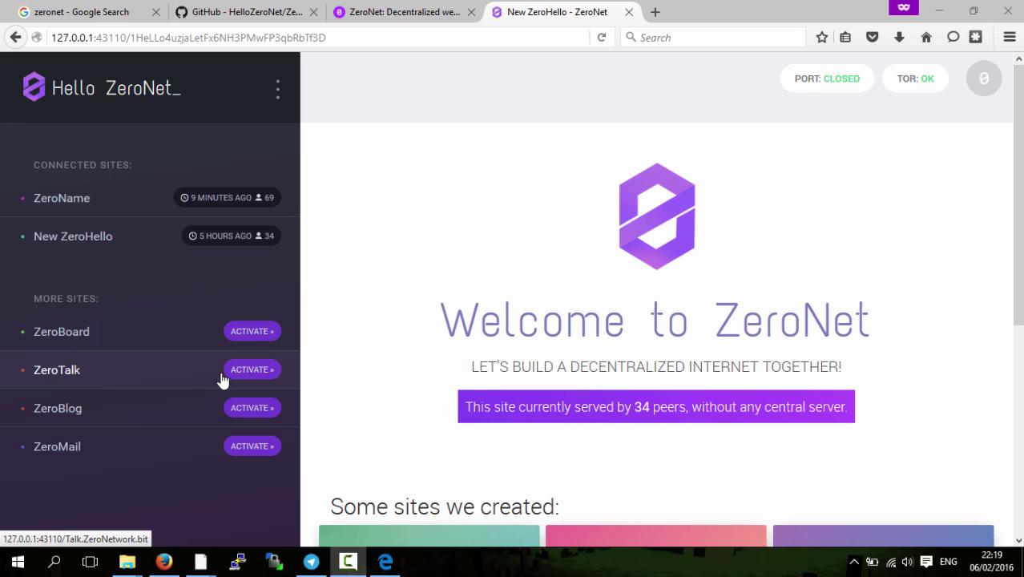
# Open ZeroTalk and ZeroBlog from the ZeroHello sidebar and scroll ZeroBlog to its changelog post
pyautogui.click(225, 378)
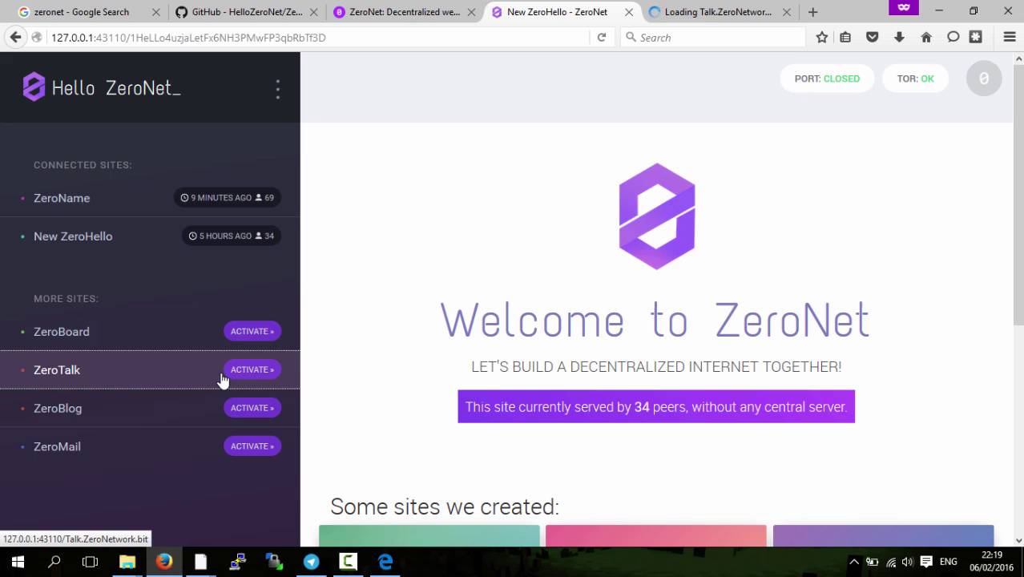
pyautogui.click(103, 415)
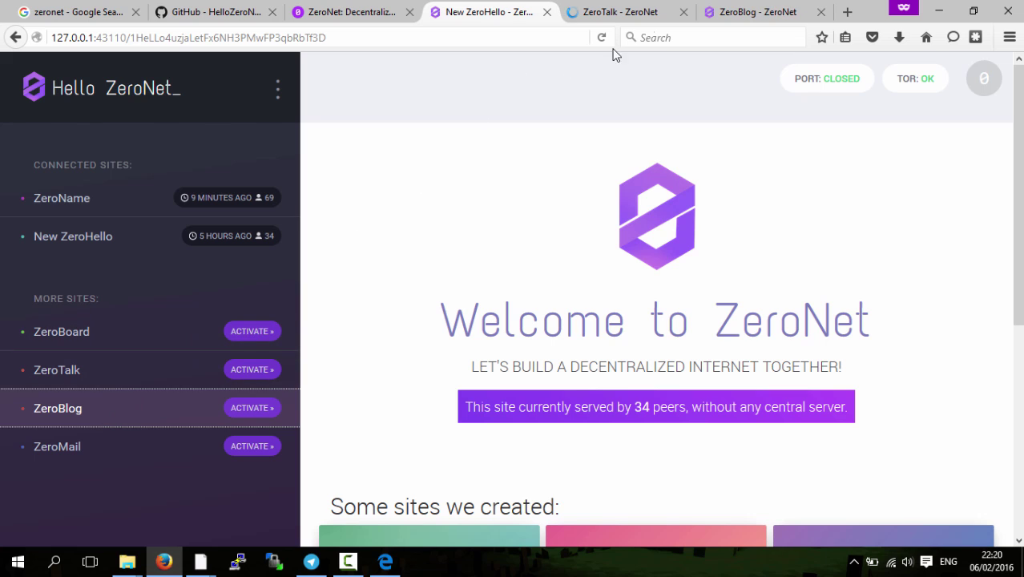
pyautogui.click(743, 14)
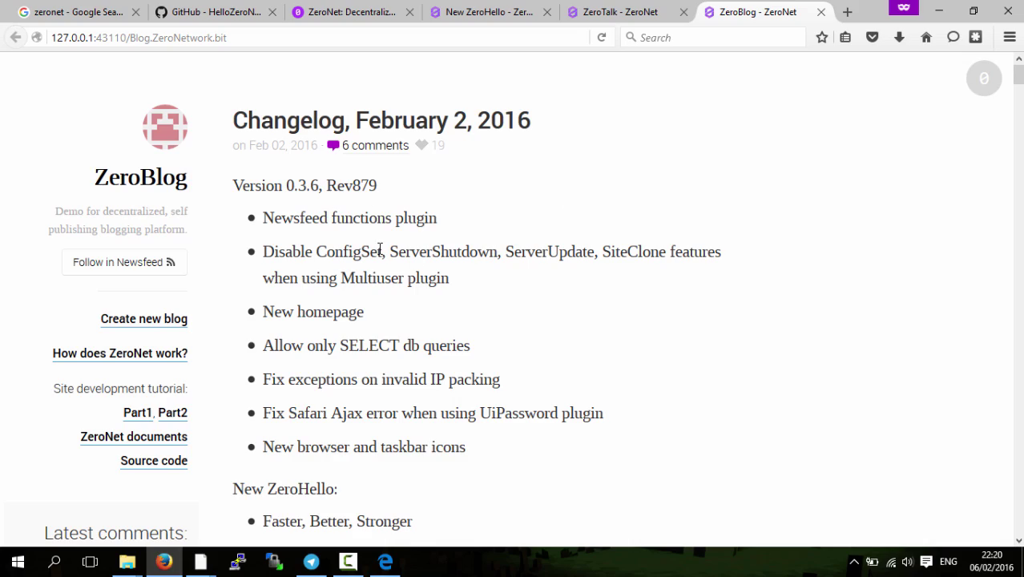
pyautogui.scroll(-1, 381, 249)
pyautogui.scroll(-3, 383, 249)
pyautogui.scroll(-3, 386, 249)
pyautogui.scroll(-2, 391, 250)
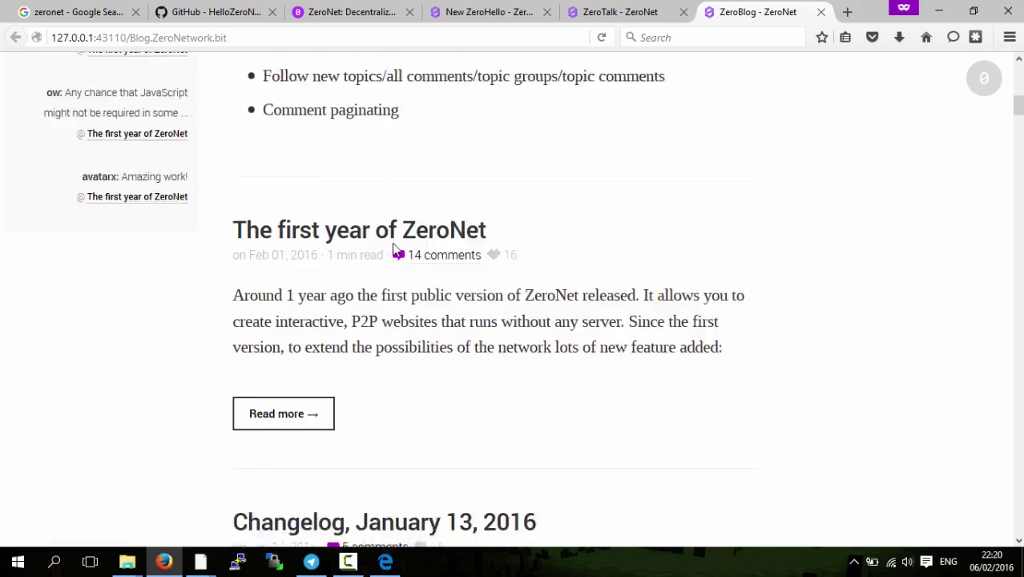
pyautogui.moveTo(1019, 112); pyautogui.dragTo(1019, 142)
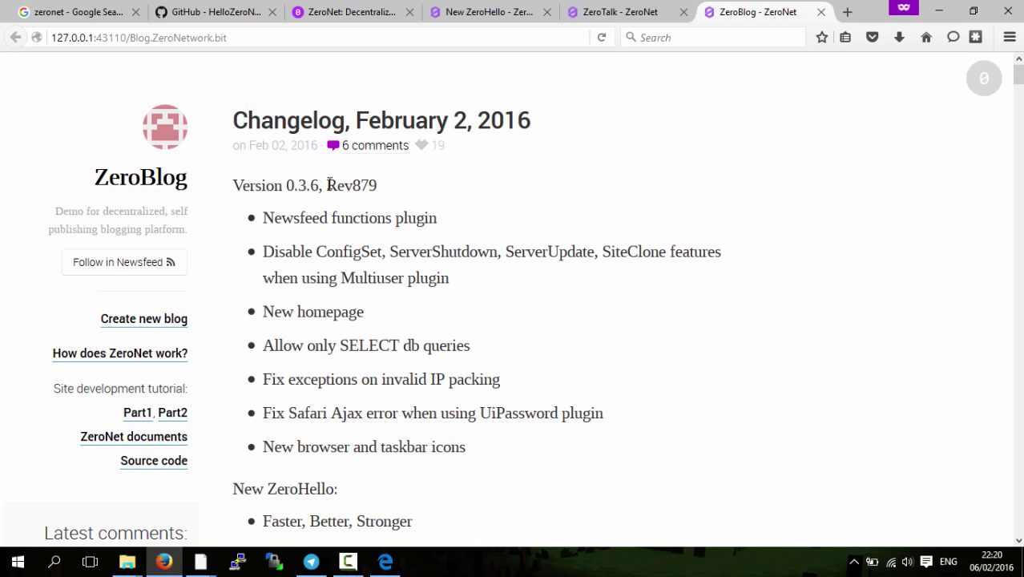
# Browse ZeroTalk's newest topics, upvote 'Test messages', and return to the ZeroBlog tab
pyautogui.click(622, 14)
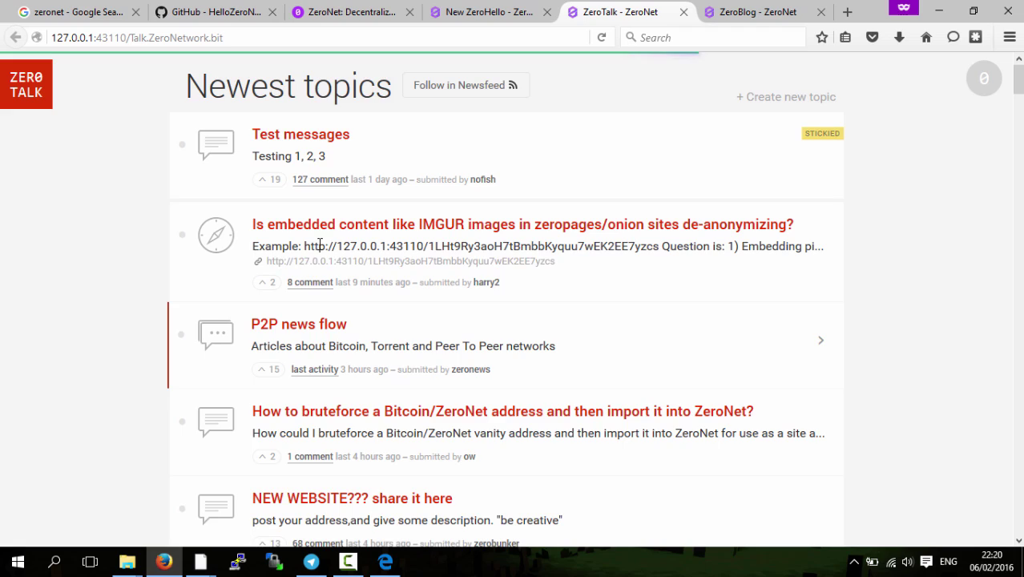
pyautogui.scroll(-3, 331, 407)
pyautogui.scroll(1, 332, 332)
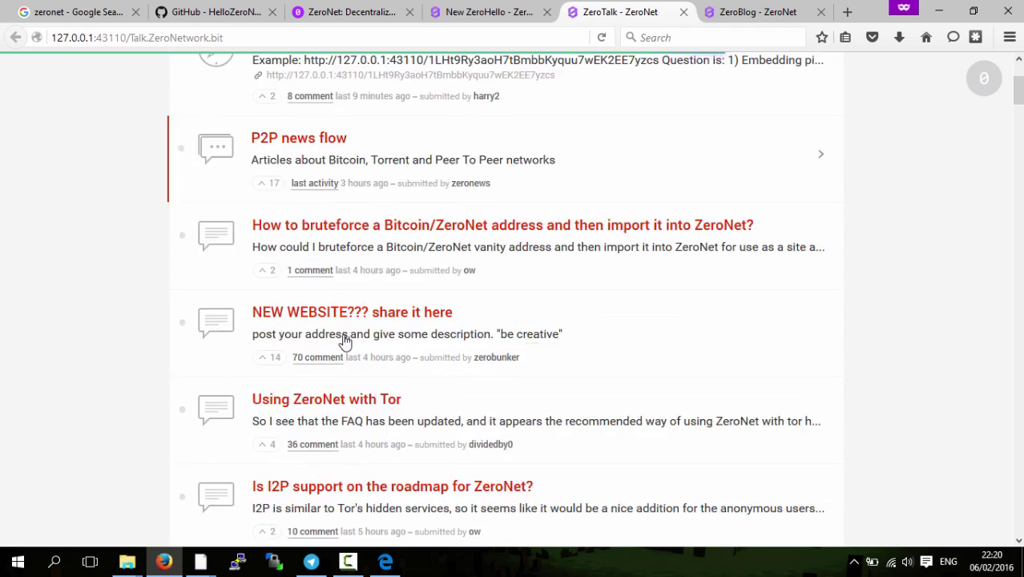
pyautogui.scroll(-2, 343, 343)
pyautogui.scroll(5, 340, 301)
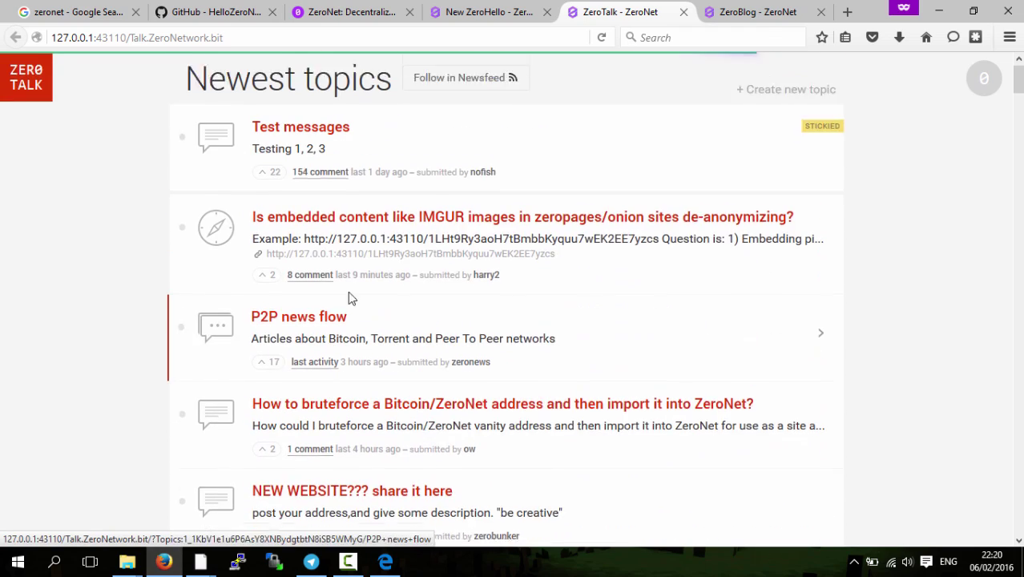
pyautogui.click(272, 181)
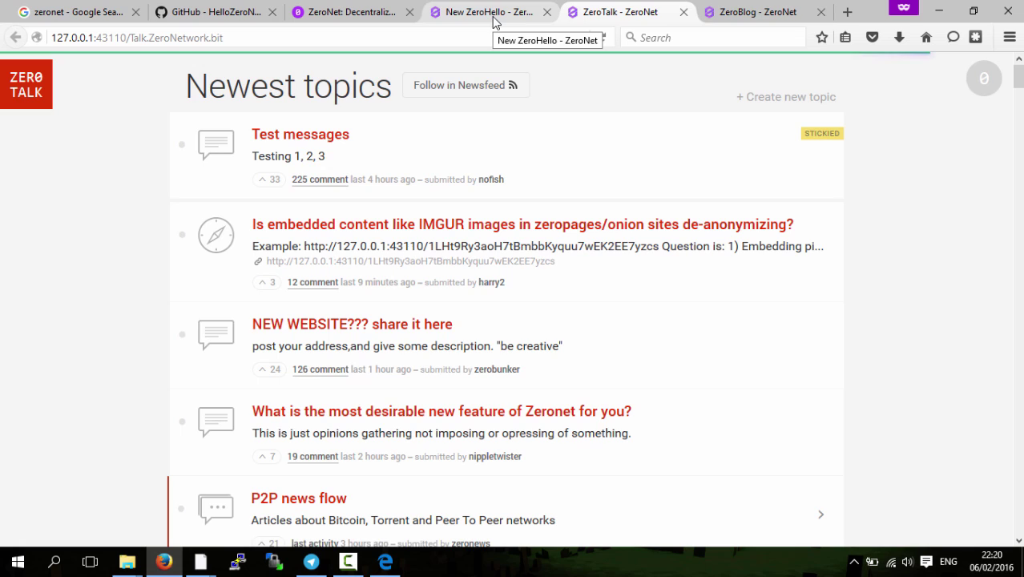
pyautogui.click(745, 11)
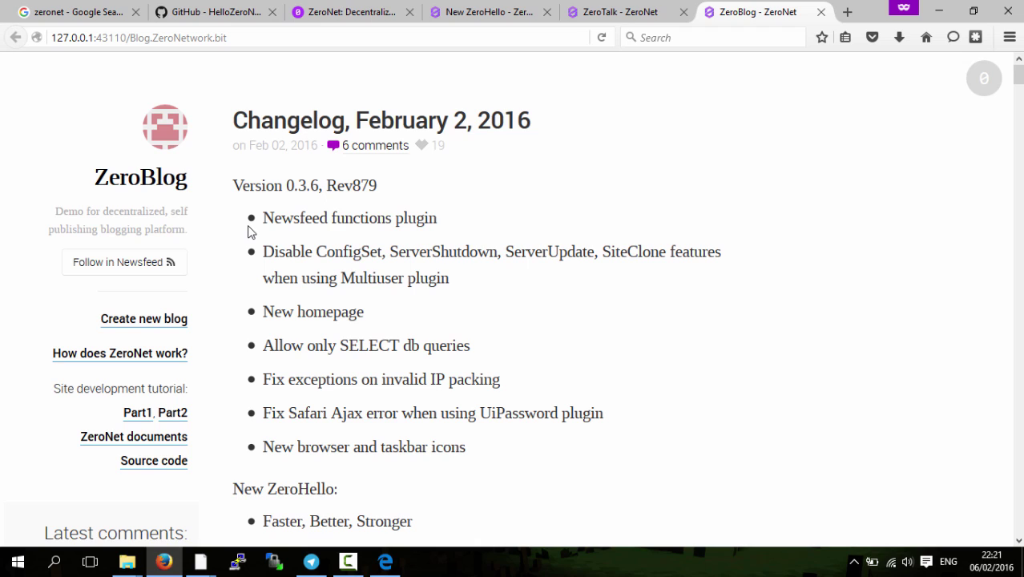
# Switch back to the New ZeroHello tab in Firefox
pyautogui.click(458, 7)
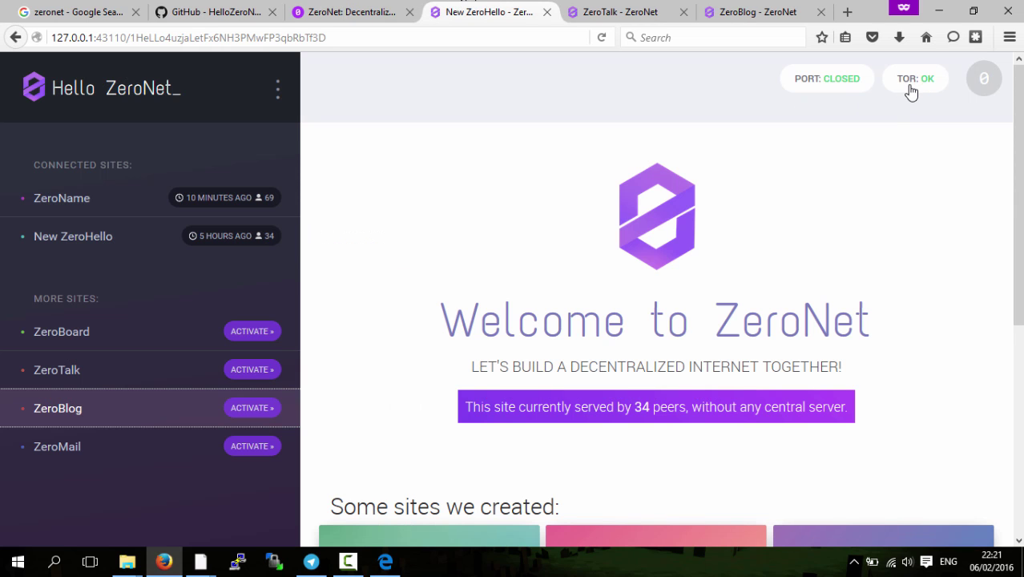